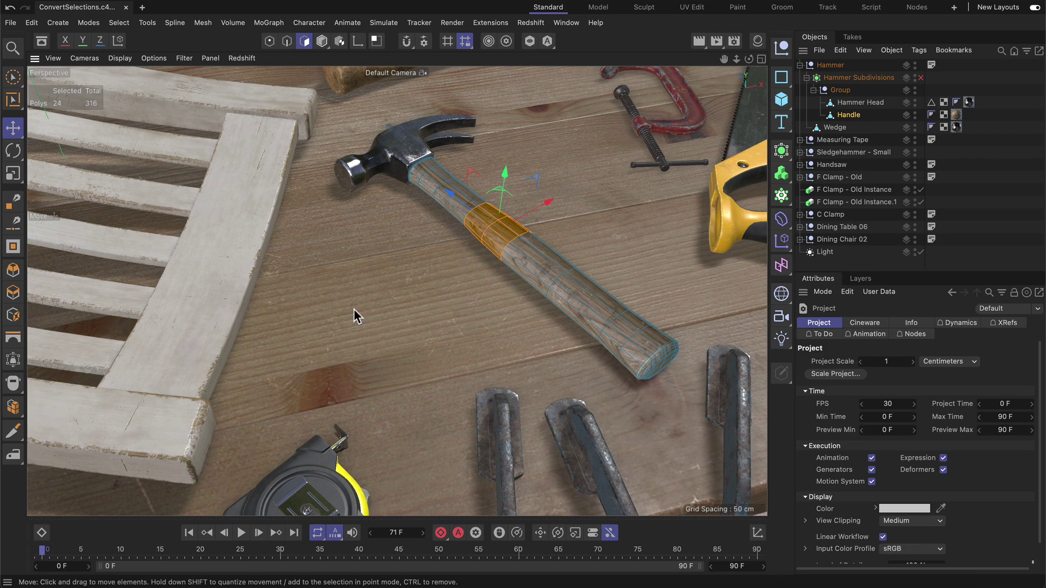
Step: Use Convert Selection to turn the handle's polygon band into 36 points, then 60 edges
left_click(118, 23)
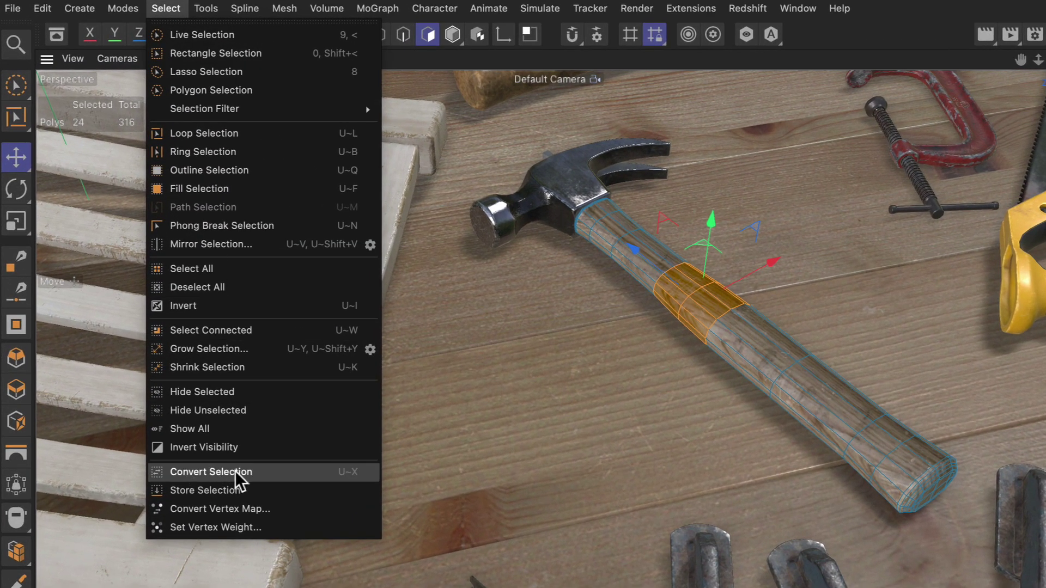
left_click(239, 472)
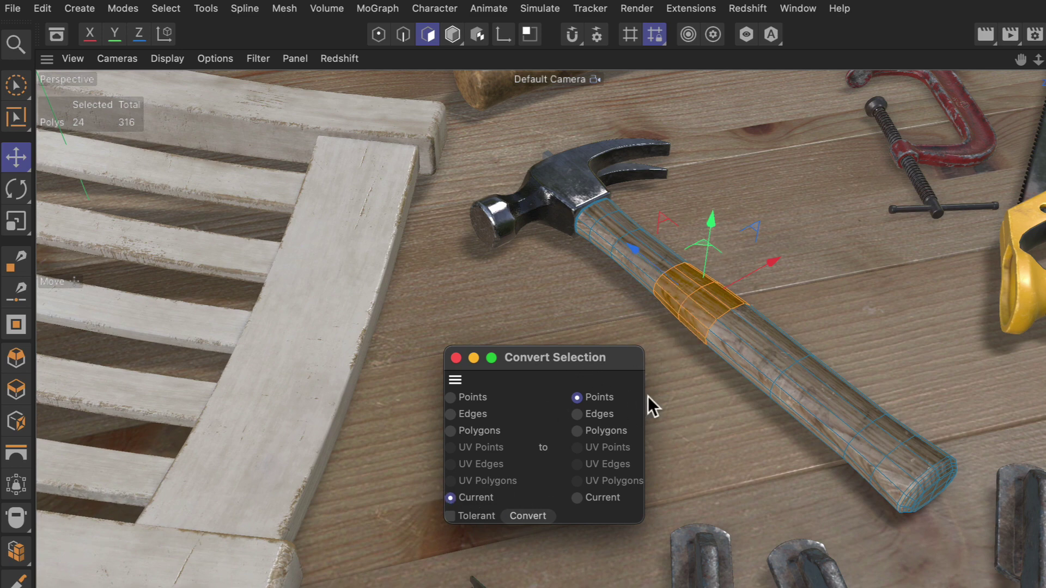
left_click(528, 516)
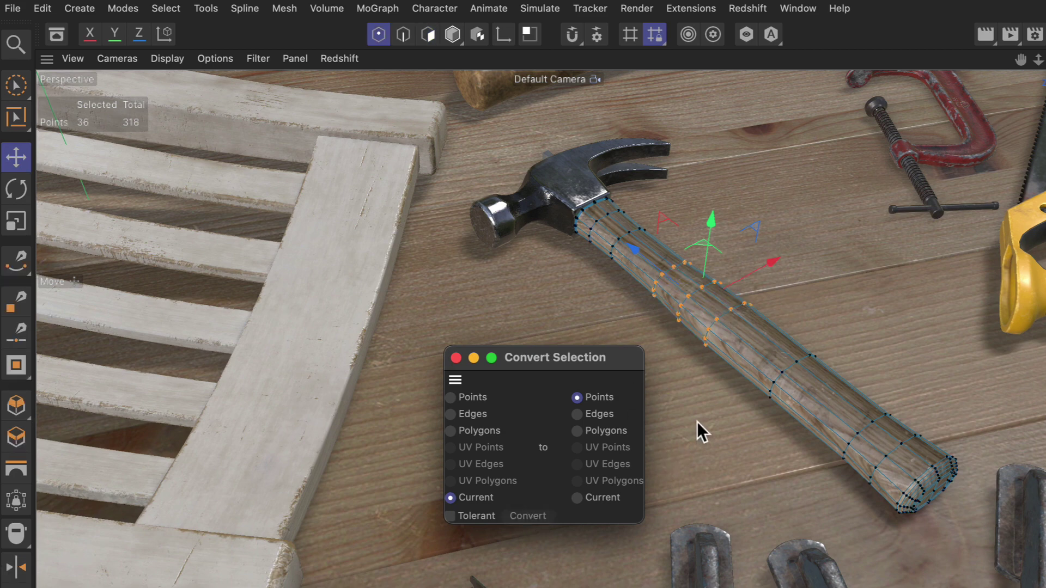
left_click(577, 415)
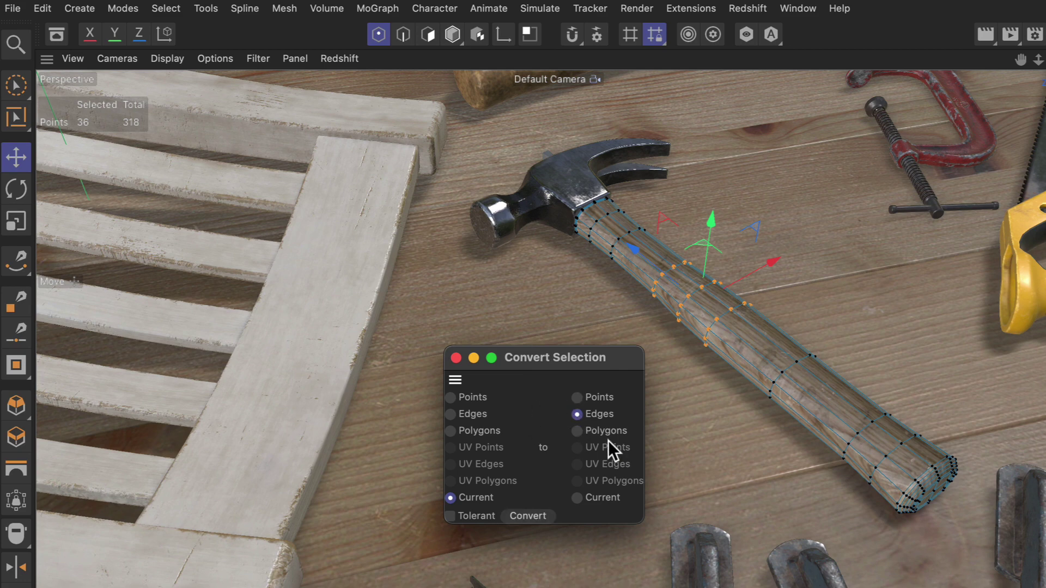
left_click(539, 515)
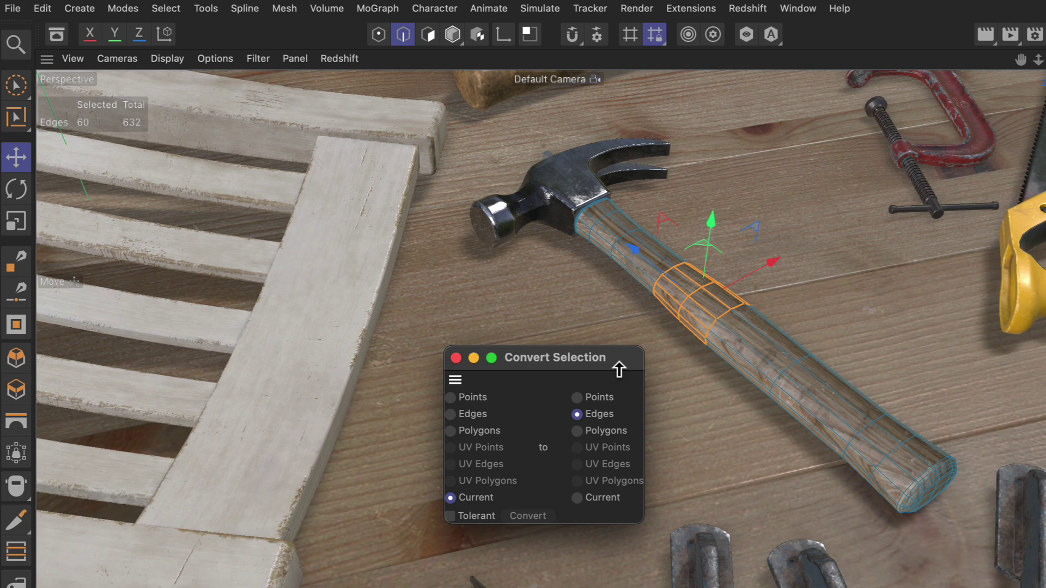
Step: Select a single handle point in Points mode and convert it to edges
left_click(602, 324)
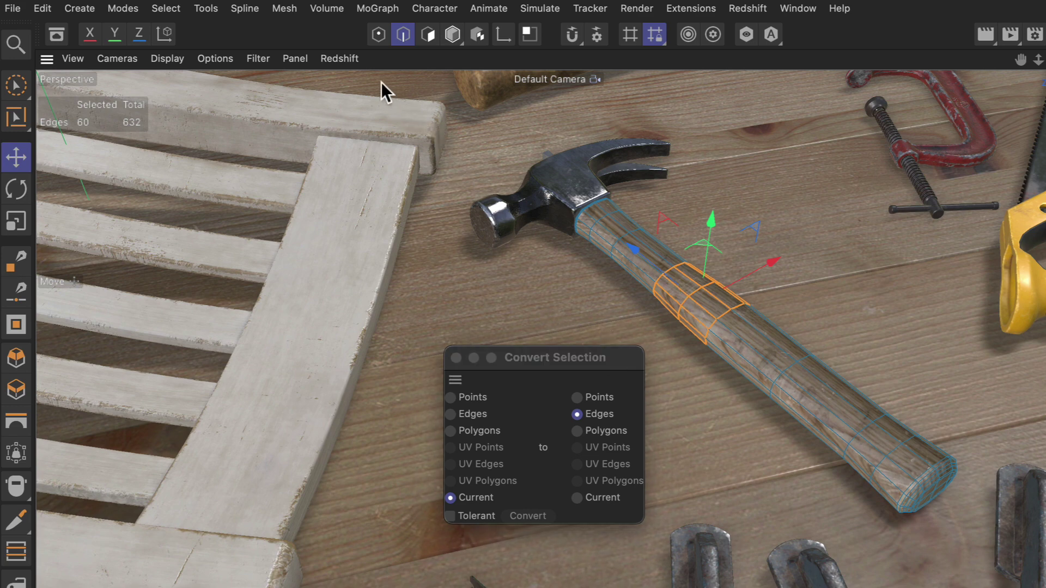
left_click(376, 34)
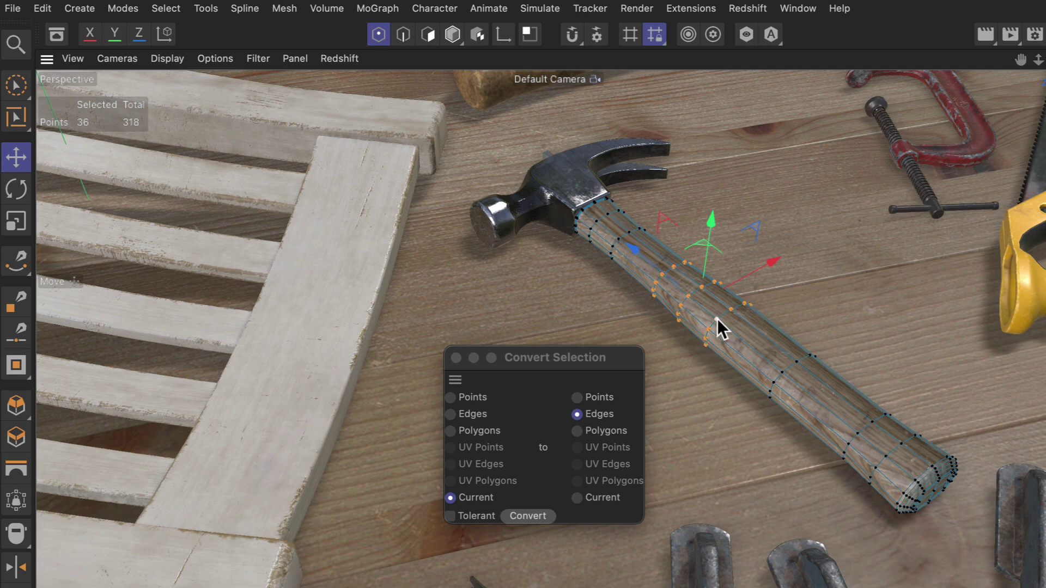
left_click(717, 319)
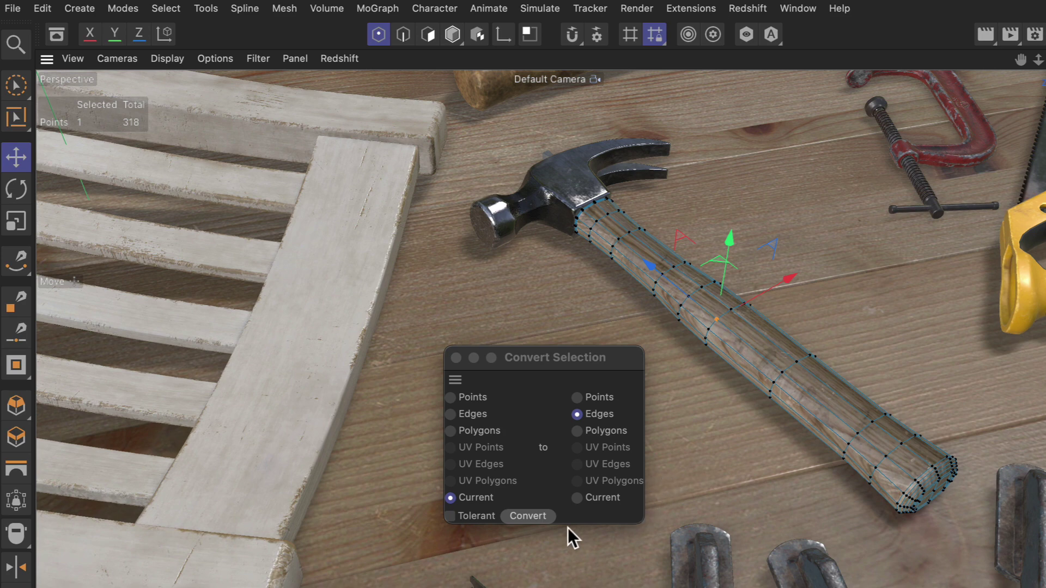
left_click(527, 515)
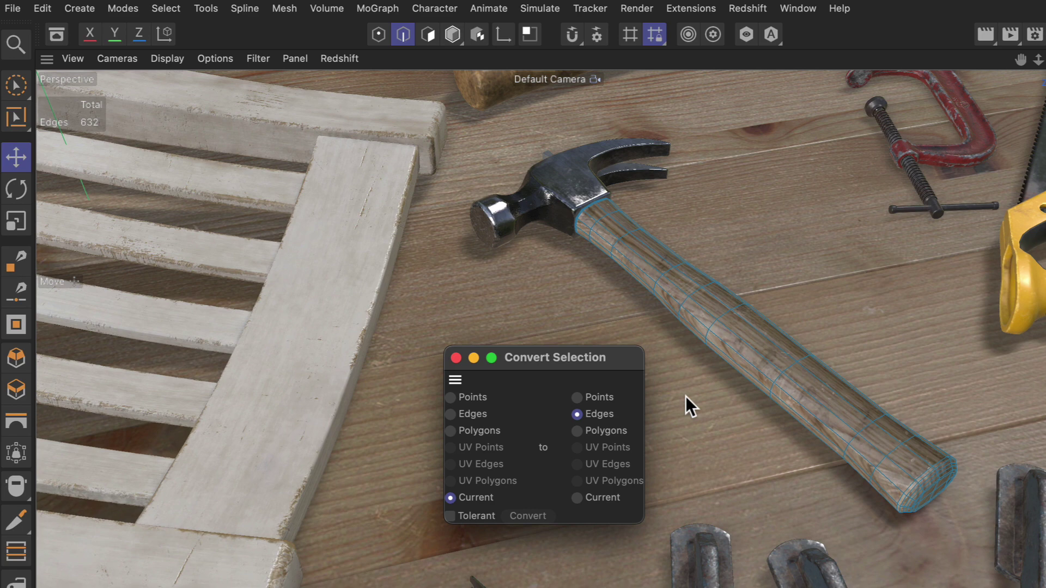
Step: Add a neighbouring point and convert the two points into one edge
left_click(378, 34)
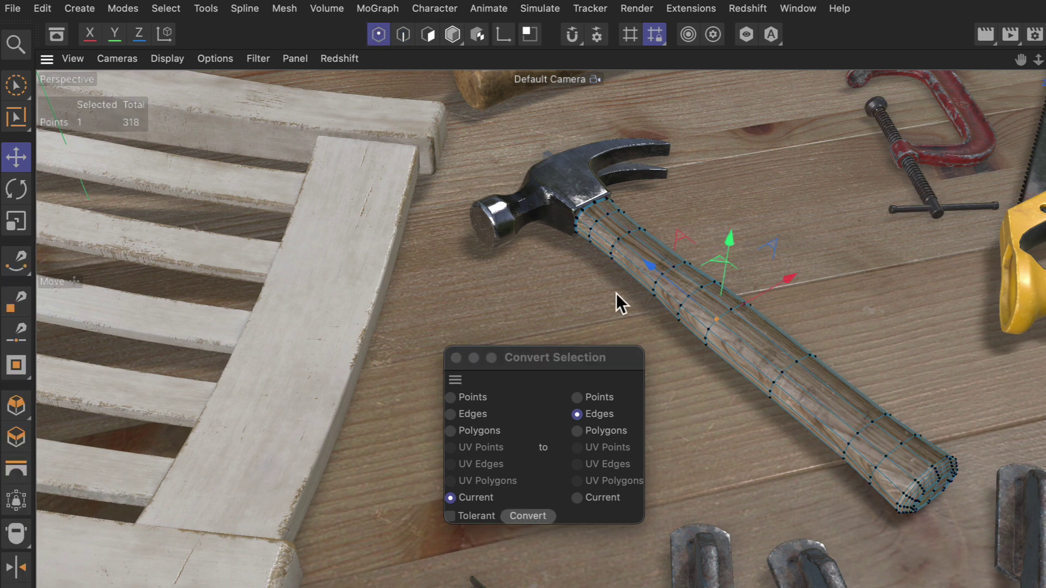
left_click(729, 309, "shift")
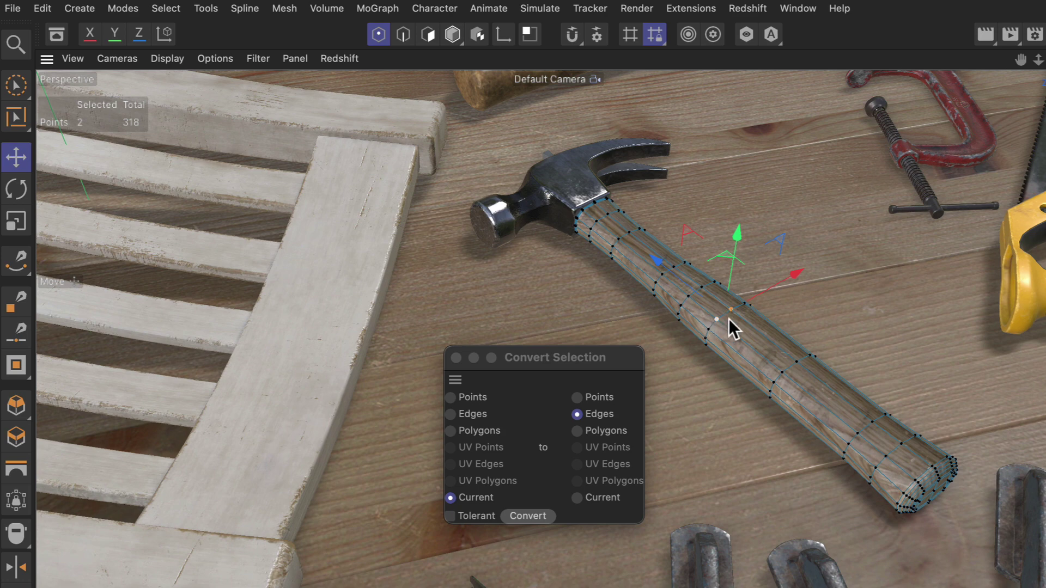
left_click(527, 516)
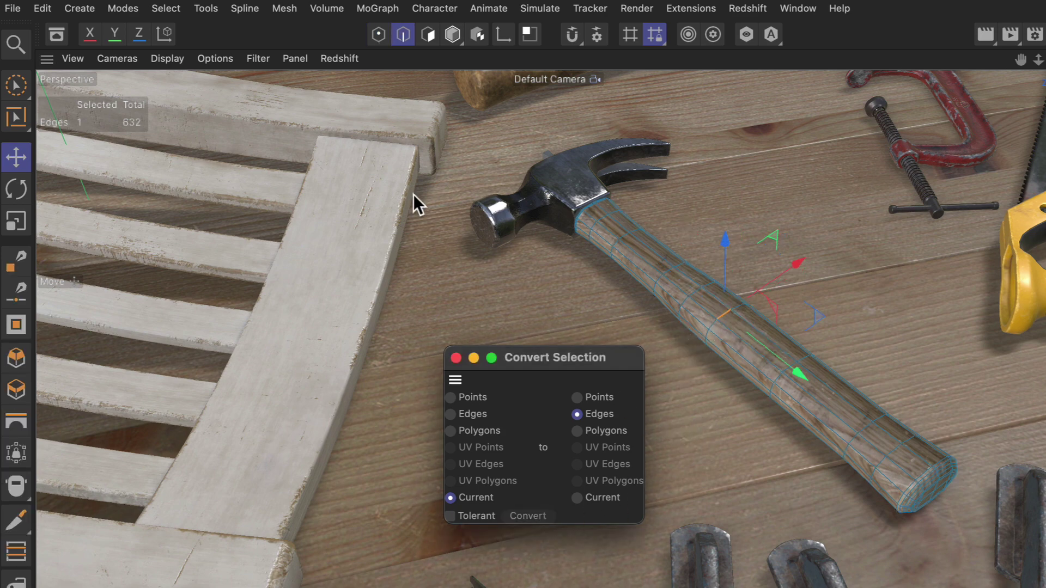
Step: Add more handle points and convert the four points into a single polygon
left_click(377, 34)
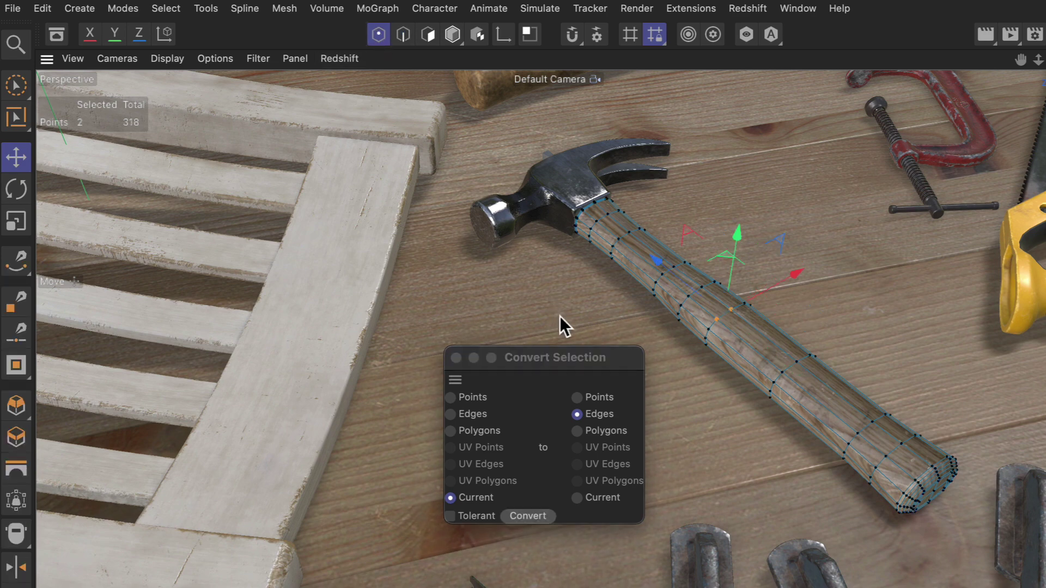
left_click(797, 363, "shift")
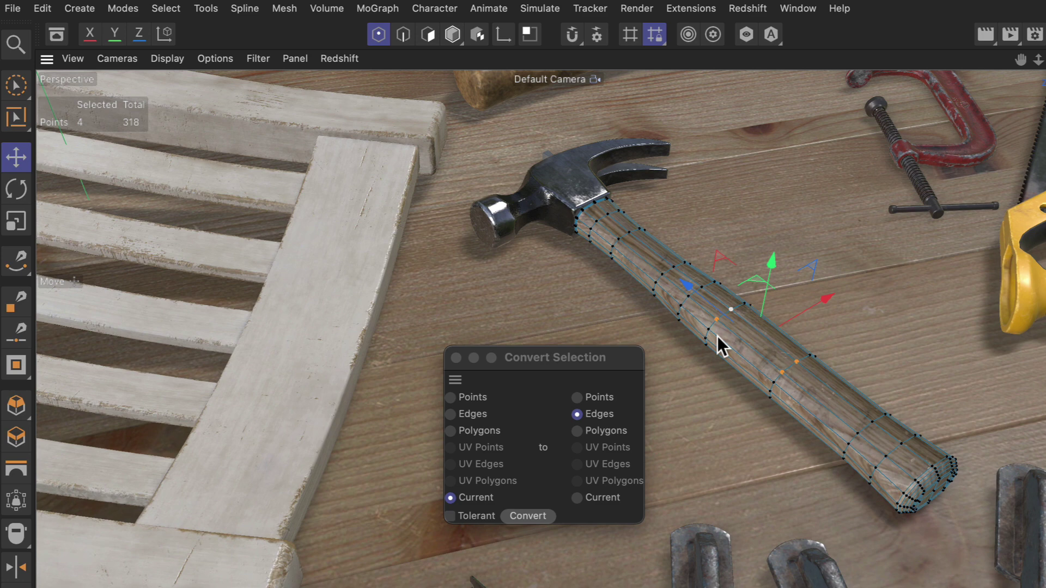
left_click(577, 431)
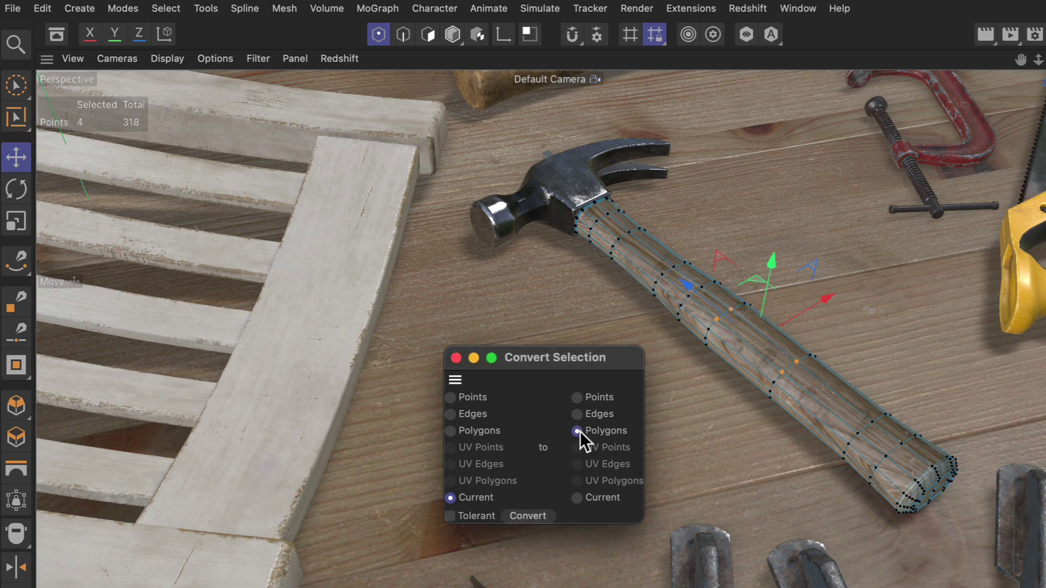
left_click(540, 515)
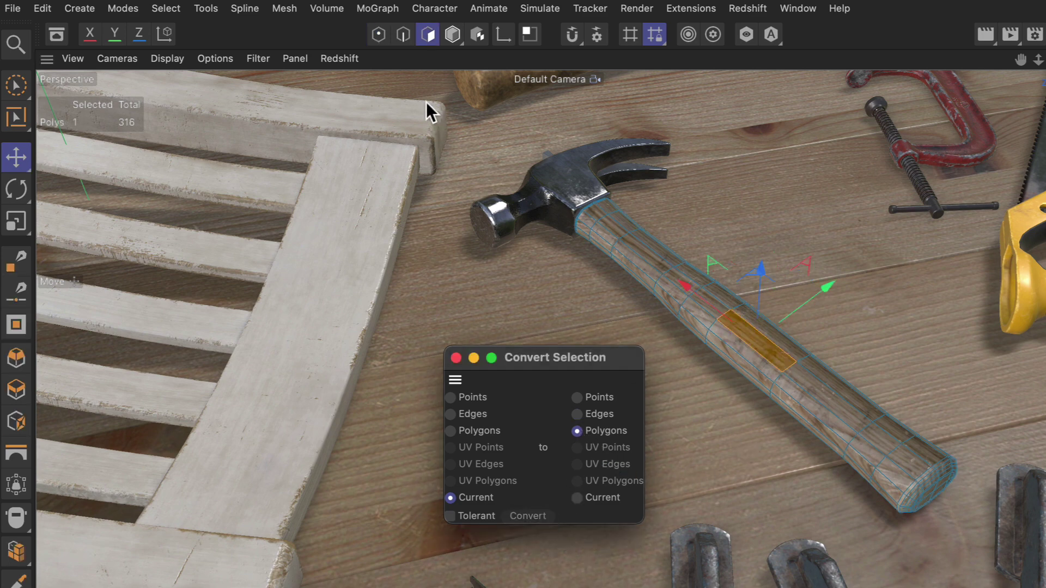
Step: Select one handle point and tolerantly convert it into its four surrounding edges
left_click(377, 33)
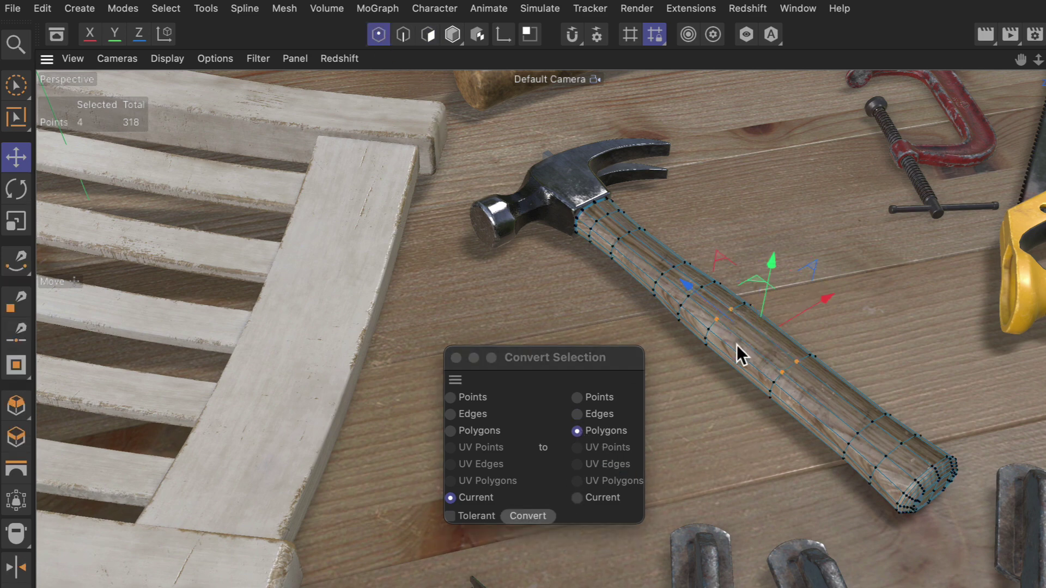
left_click(716, 320)
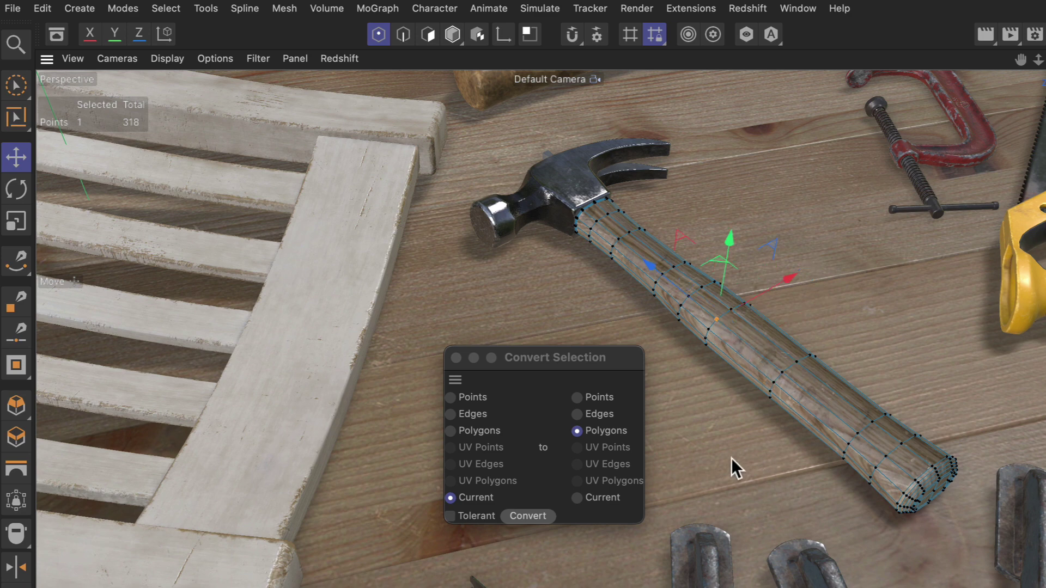
left_click(450, 516)
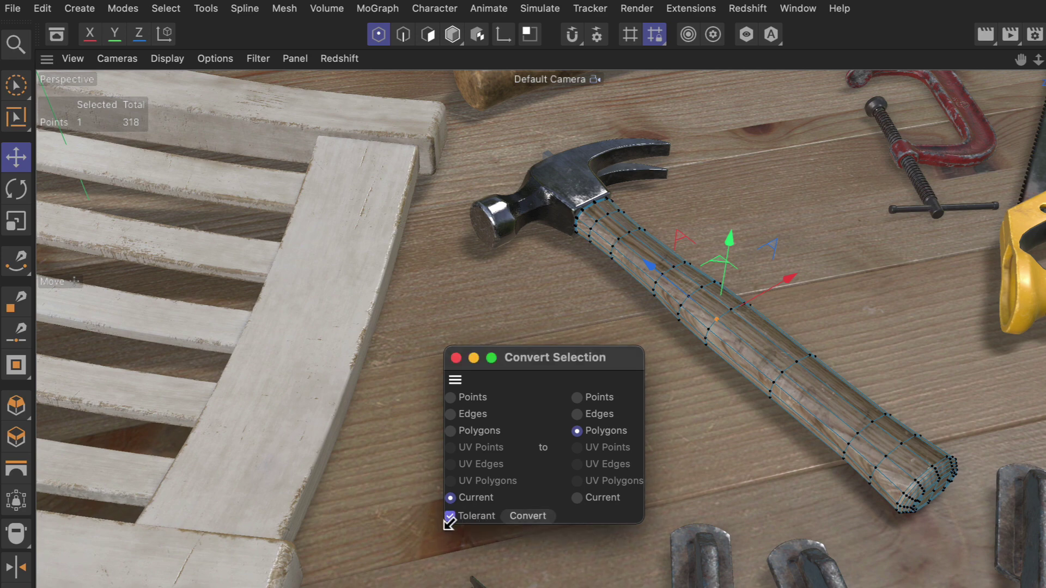
left_click(579, 414)
left_click(526, 515)
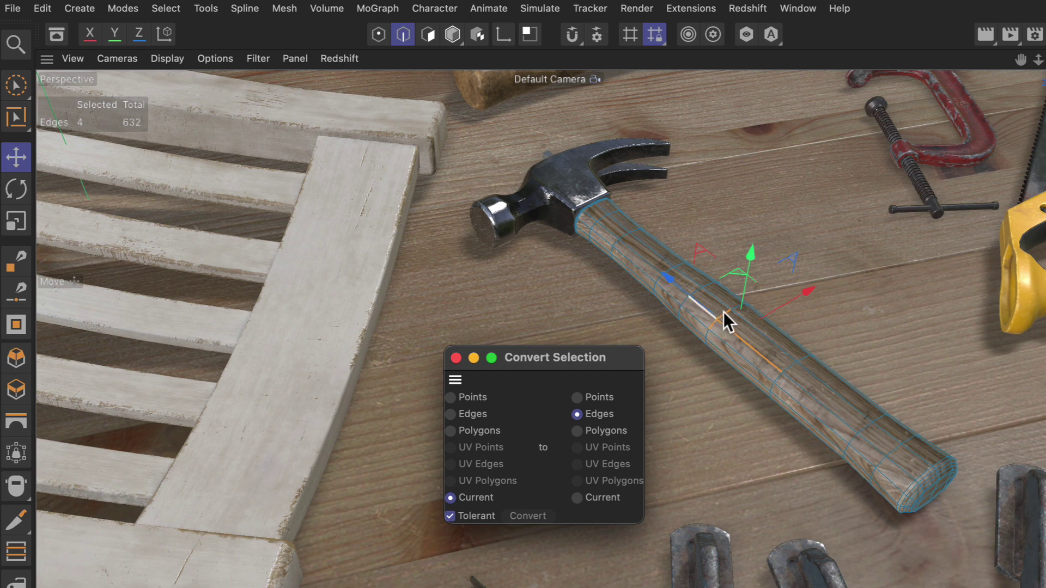
Step: Back in Points mode, convert the point into its four surrounding polygons
left_click(378, 34)
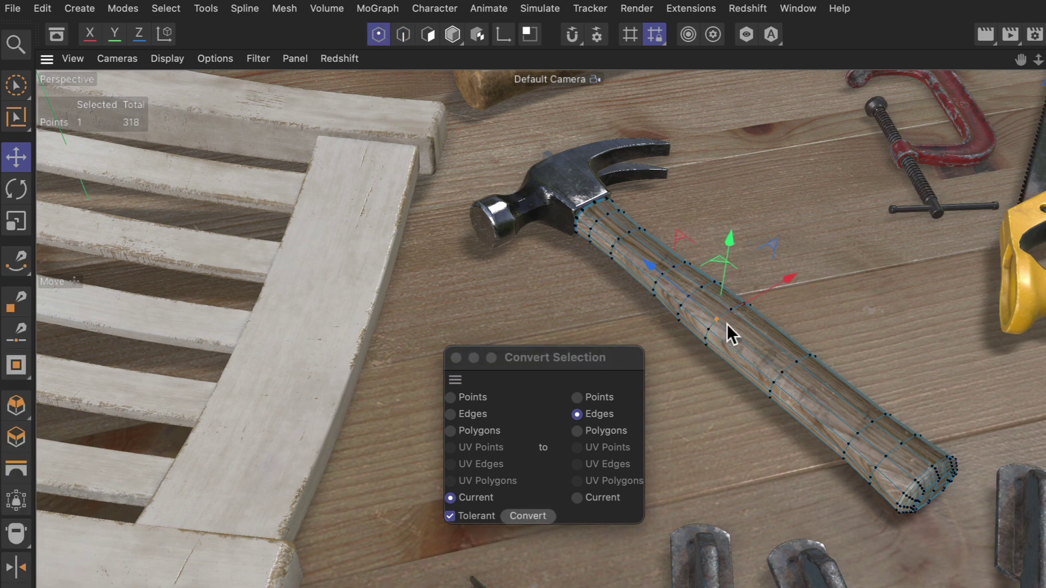
left_click(577, 431)
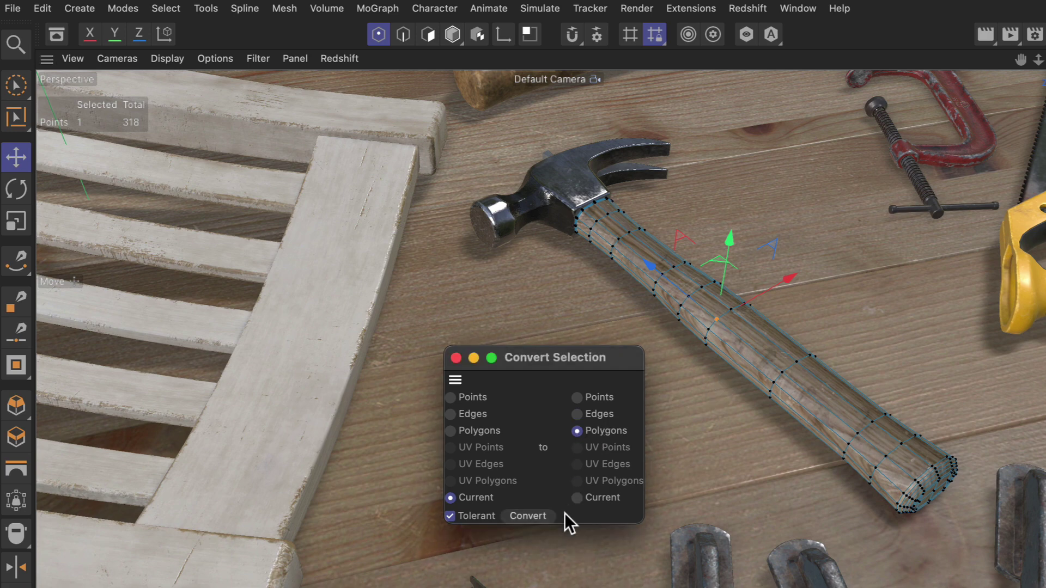
left_click(528, 516)
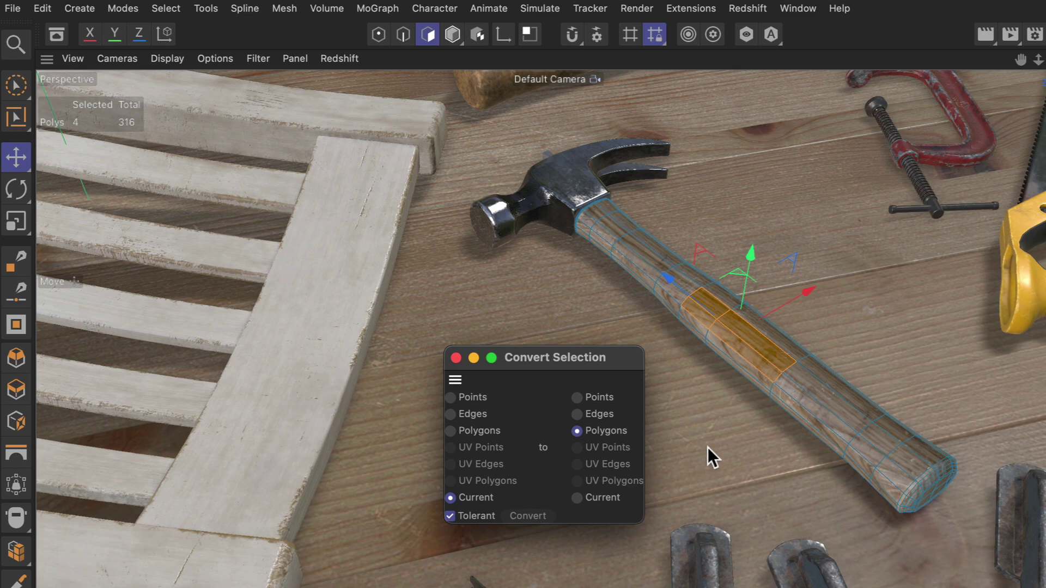
Step: Close the dialog, then quick-convert the four polygons to 12 edges, 9 points and back
left_click(457, 358)
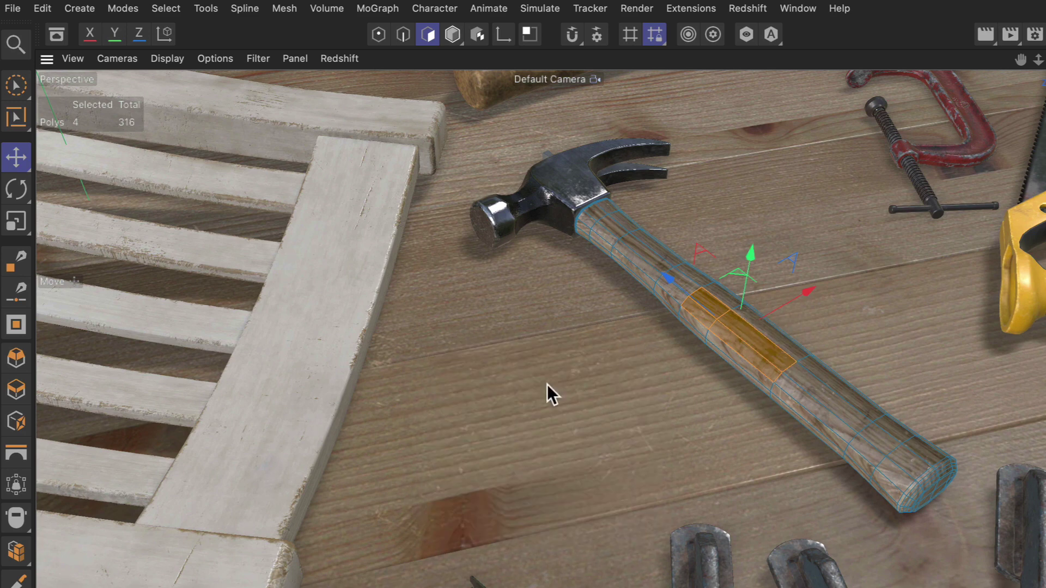
left_click(404, 35, "ctrl")
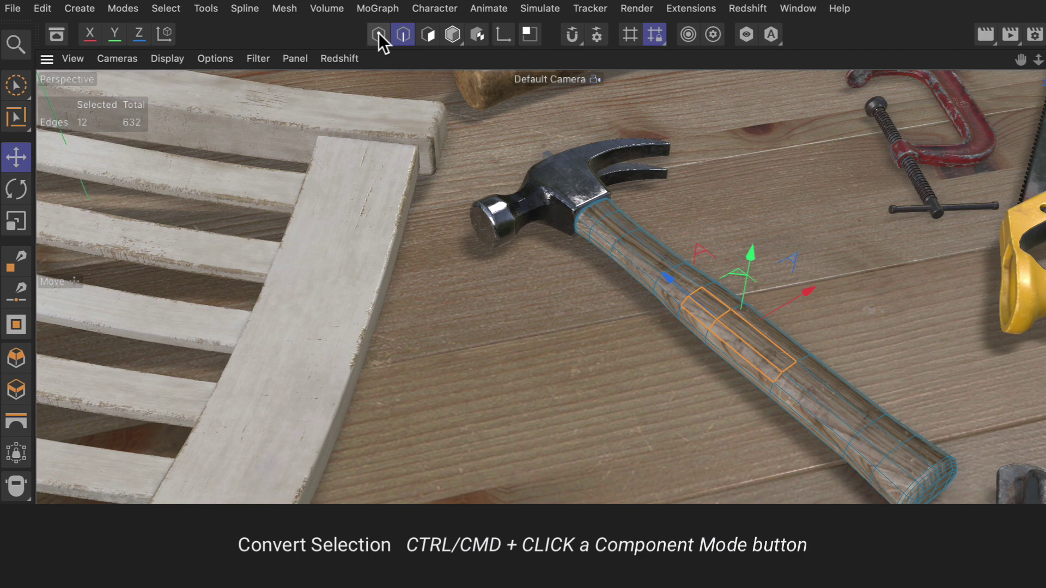
left_click(378, 33, "ctrl")
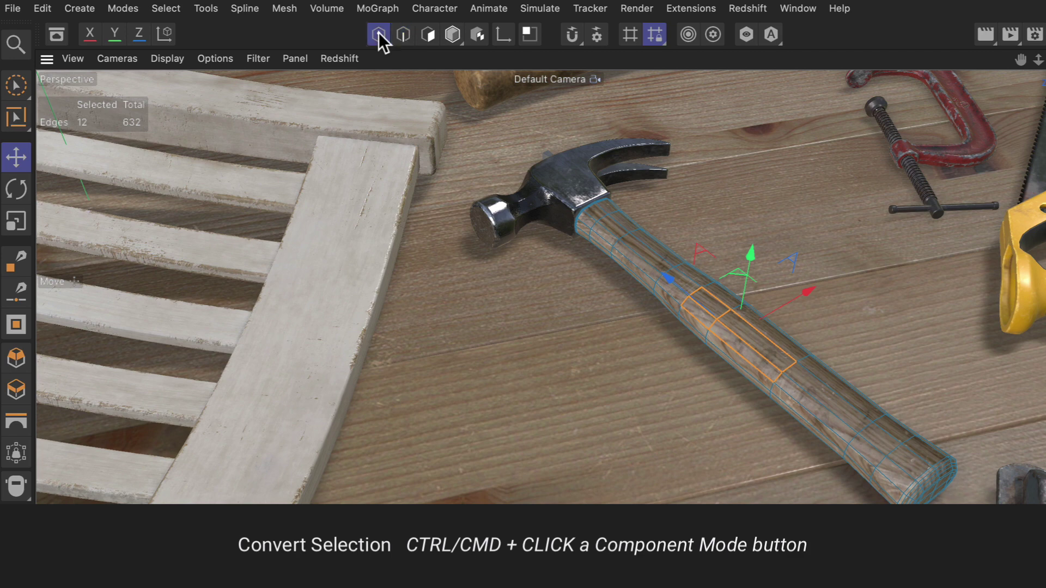
left_click(427, 34, "ctrl")
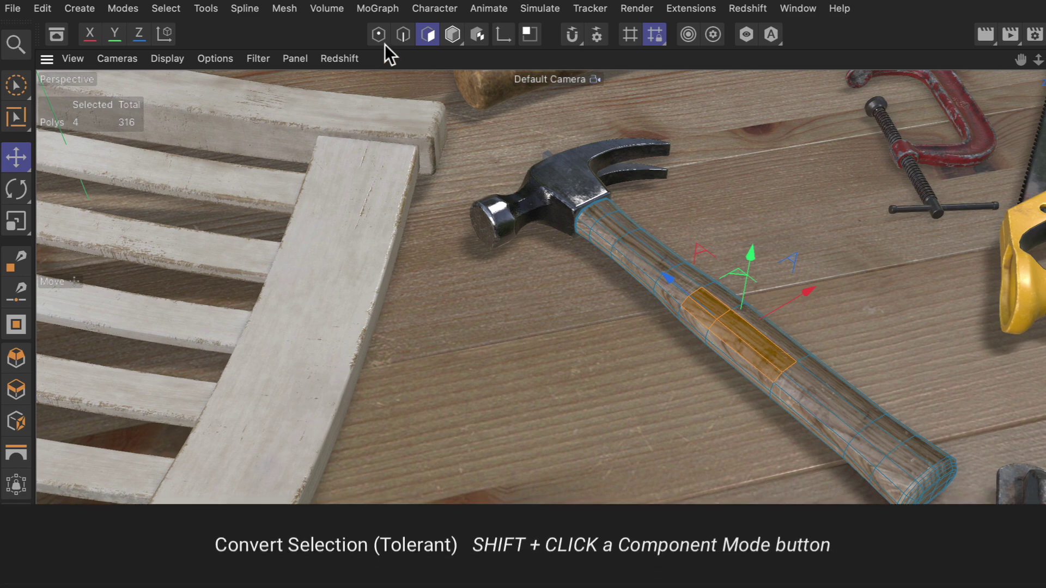
Step: Pick a single handle point, then Shift-convert it into four edges and four polygons
left_click(381, 38, "shift")
left_click(716, 319)
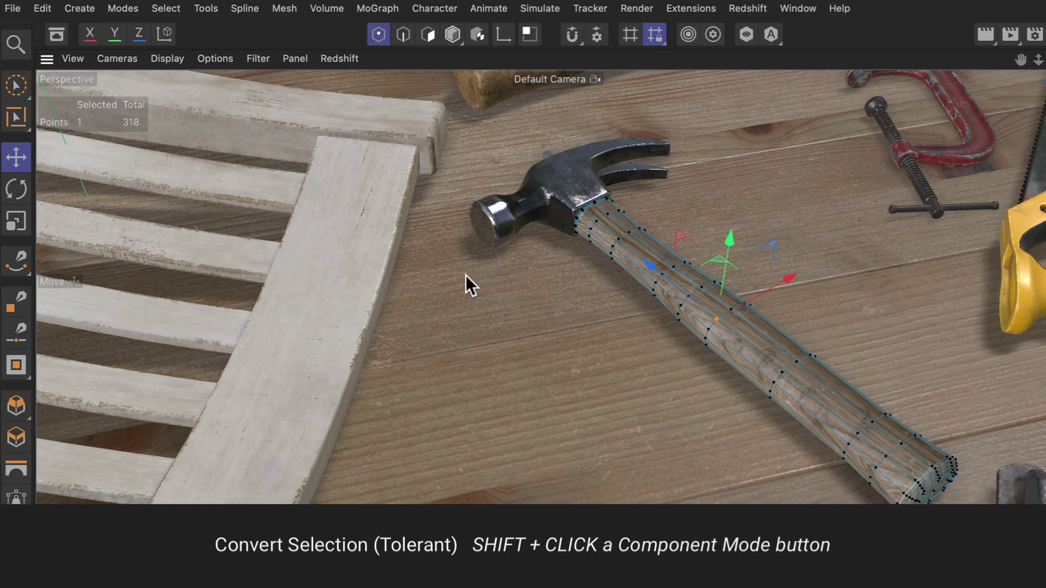
left_click(404, 34, "shift")
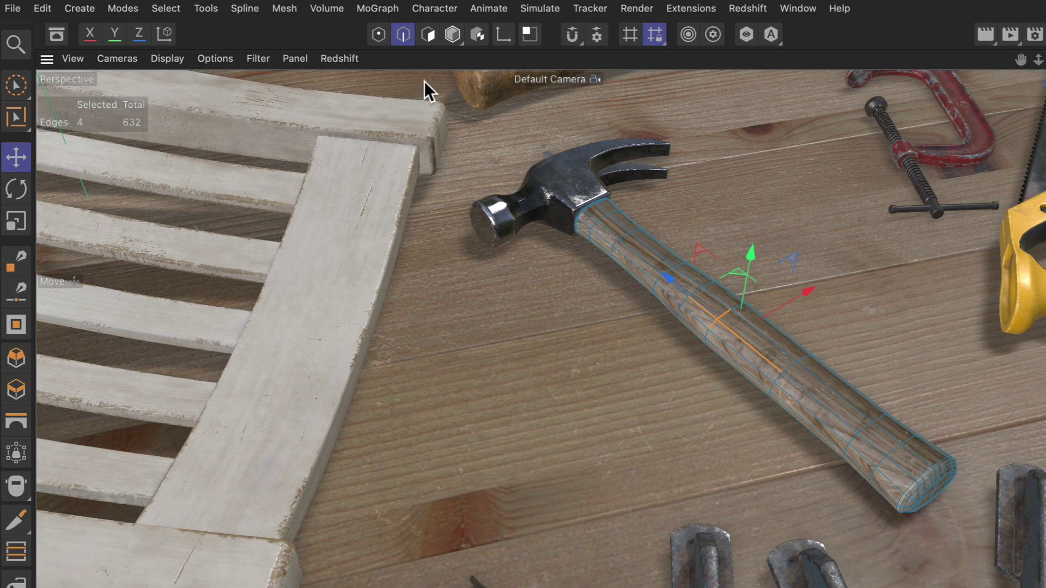
left_click(429, 34)
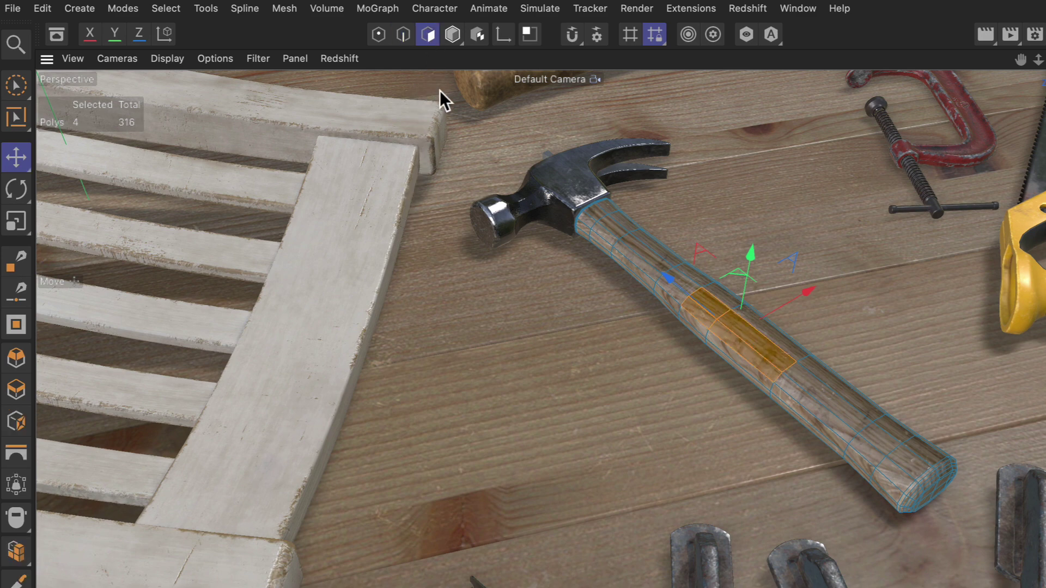